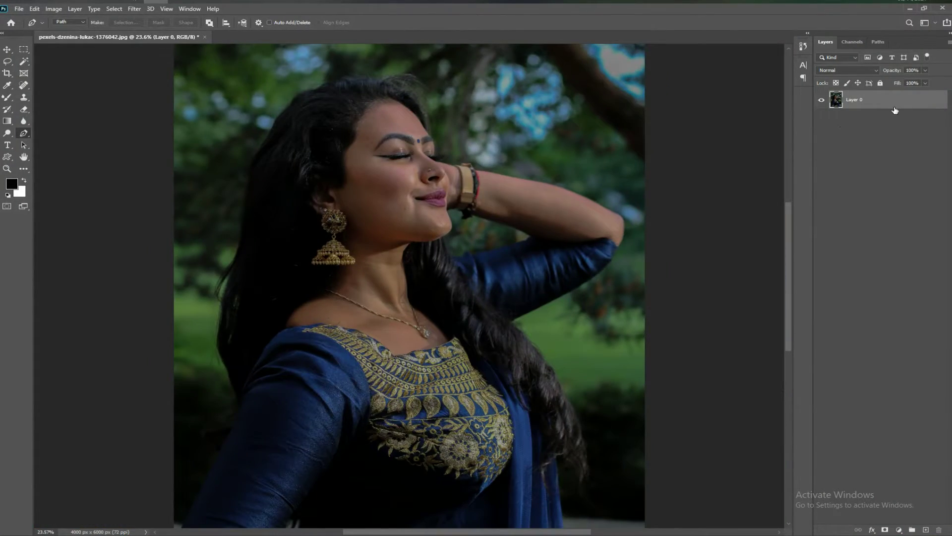
Step: Duplicate the photo layer as Layer 0 copy so edits stay non-destructive
{"action": "key", "text": "ctrl+j"}
{"action": "scroll", "coordinate": [418, 208], "scroll_direction": "up", "scroll_amount": 3}
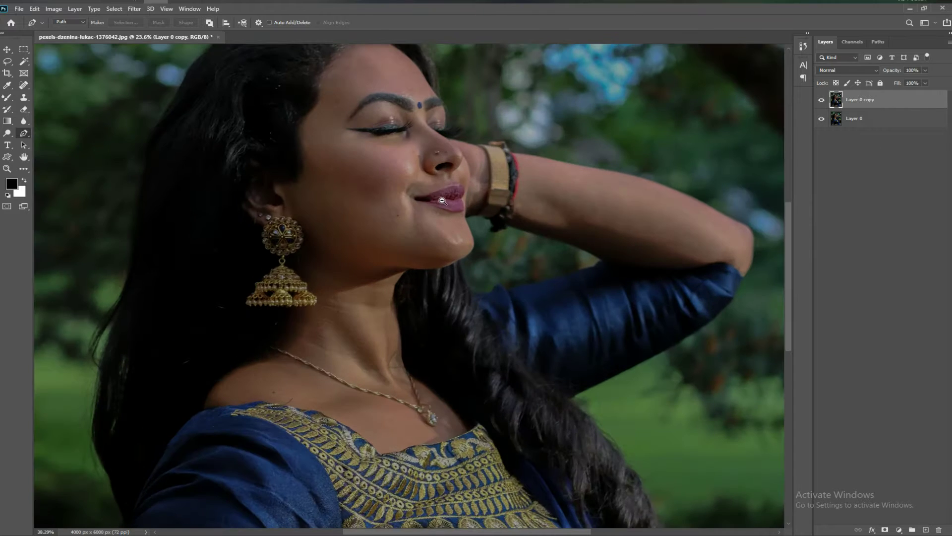
{"action": "scroll", "coordinate": [419, 207], "scroll_direction": "down", "scroll_amount": 3}
Step: In Camera Raw Filter, set Shadows +100, Highlights +90, Contrast +7, Exposure +0.40 and Texture +13
{"action": "left_click", "coordinate": [135, 9]}
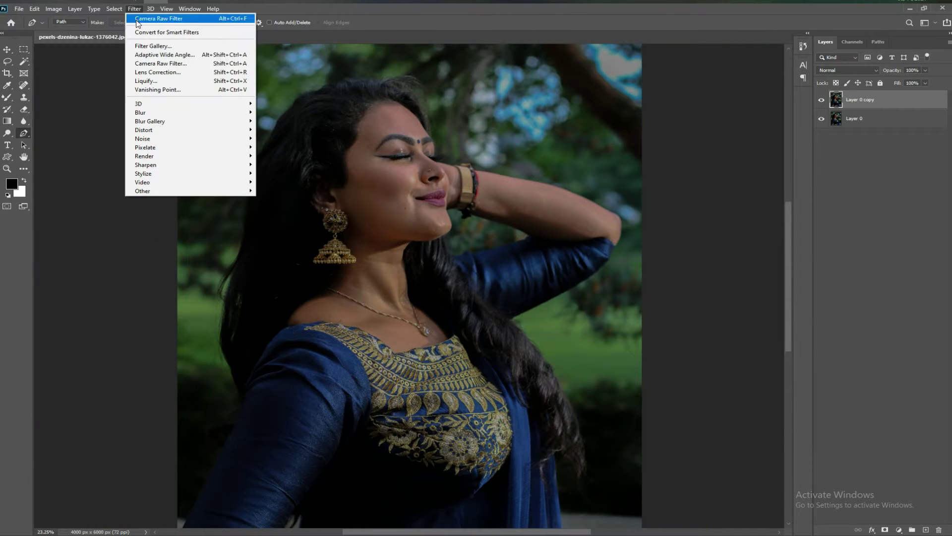
{"action": "left_click", "coordinate": [174, 64]}
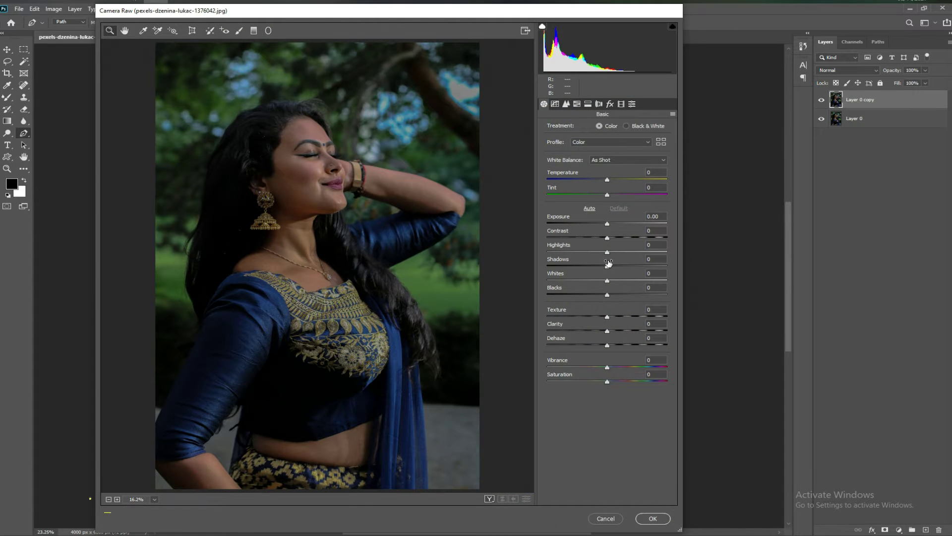
{"action": "left_click_drag", "start_coordinate": [608, 263], "coordinate": [670, 269]}
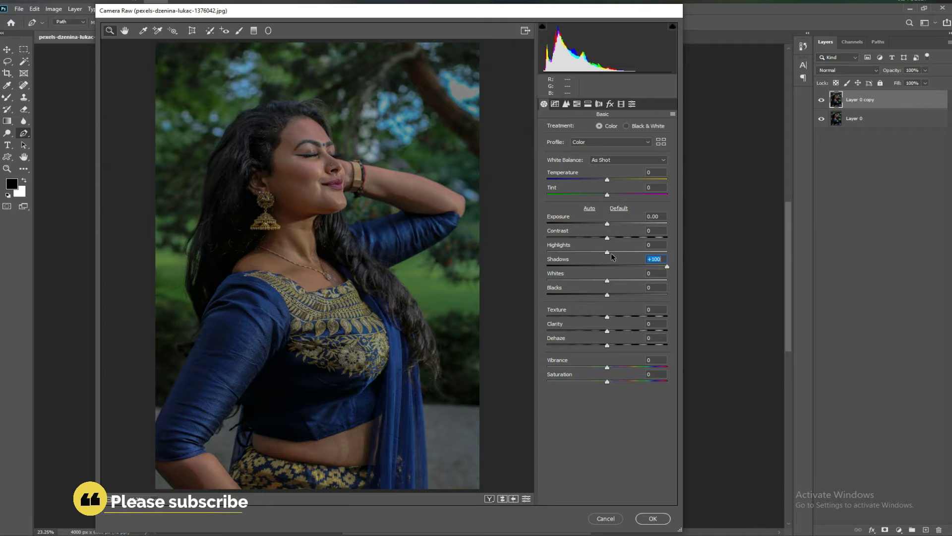
{"action": "left_click_drag", "start_coordinate": [608, 252], "coordinate": [662, 255]}
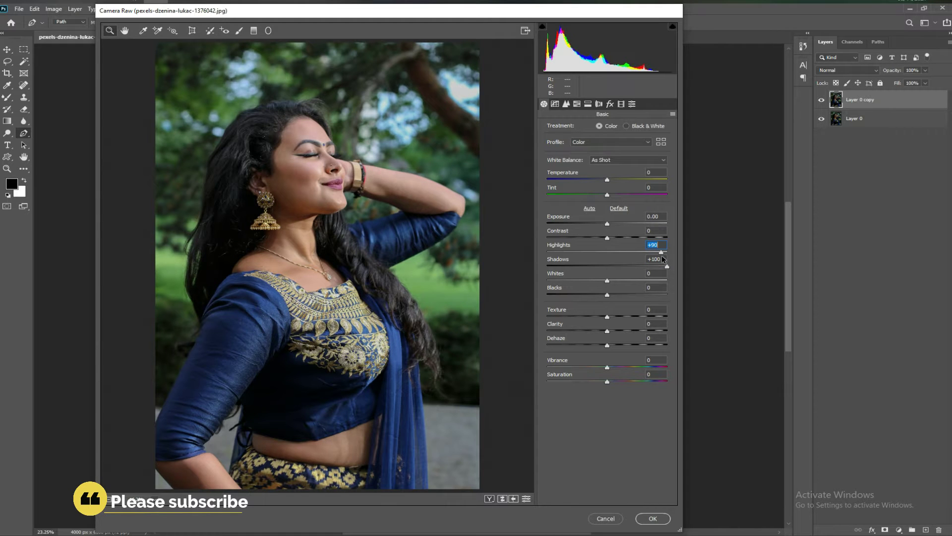
{"action": "left_click_drag", "start_coordinate": [607, 237], "coordinate": [627, 237]}
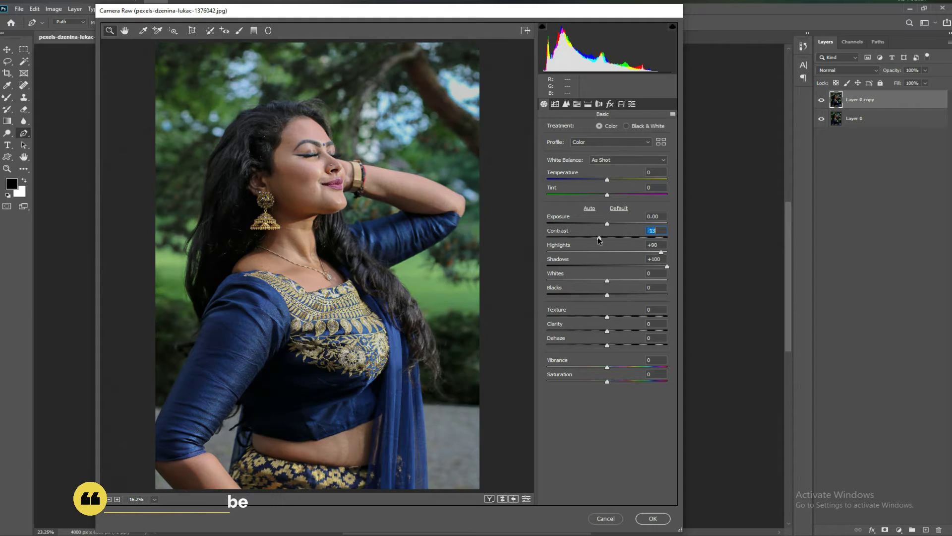
{"action": "mouse_move", "coordinate": [626, 238]}
{"action": "left_mouse_down"}
{"action": "mouse_move", "coordinate": [598, 238]}
{"action": "mouse_move", "coordinate": [613, 238]}
{"action": "mouse_move", "coordinate": [615, 225]}
{"action": "left_mouse_up"}
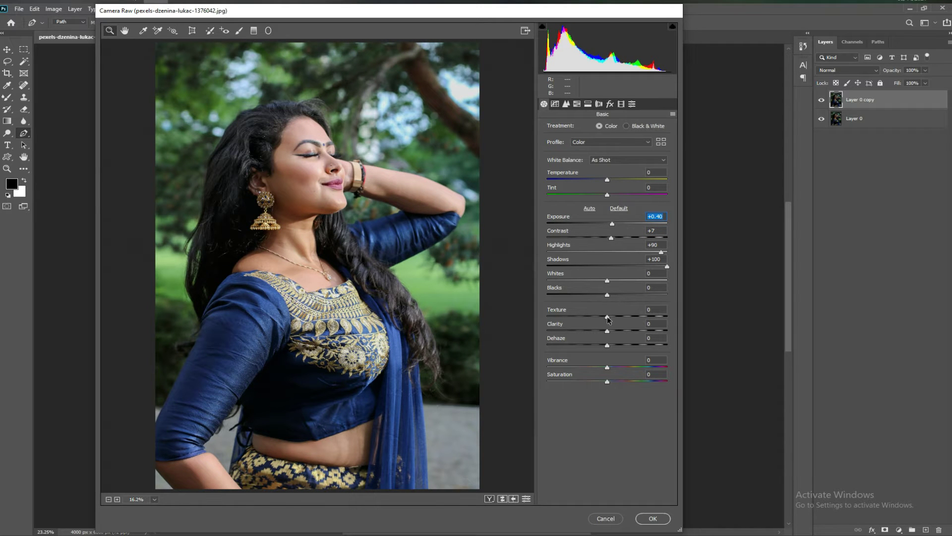
{"action": "left_click_drag", "start_coordinate": [608, 317], "coordinate": [615, 315]}
{"action": "left_click", "coordinate": [588, 104]}
Step: In HSL, set Oranges saturation -21 and Oranges luminance +30
{"action": "left_click", "coordinate": [576, 105]}
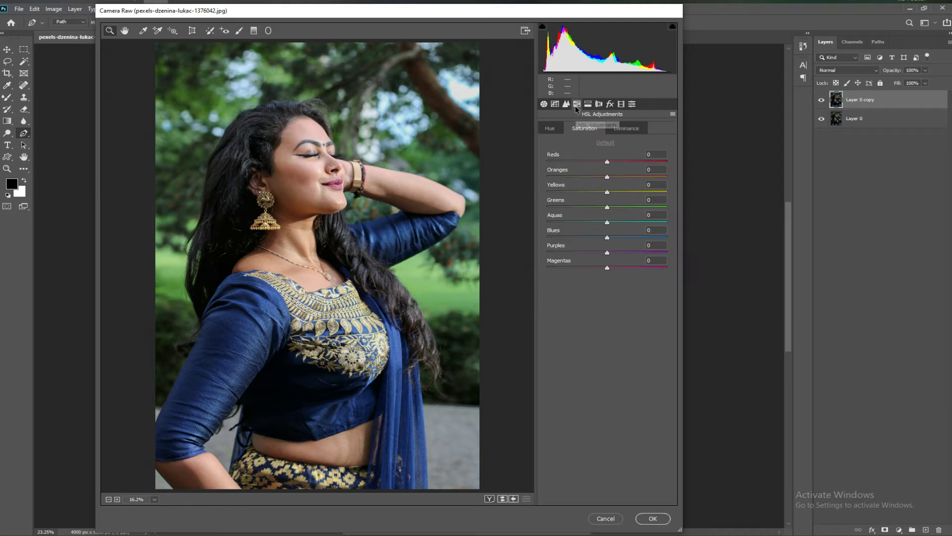
{"action": "left_click_drag", "start_coordinate": [608, 176], "coordinate": [597, 177]}
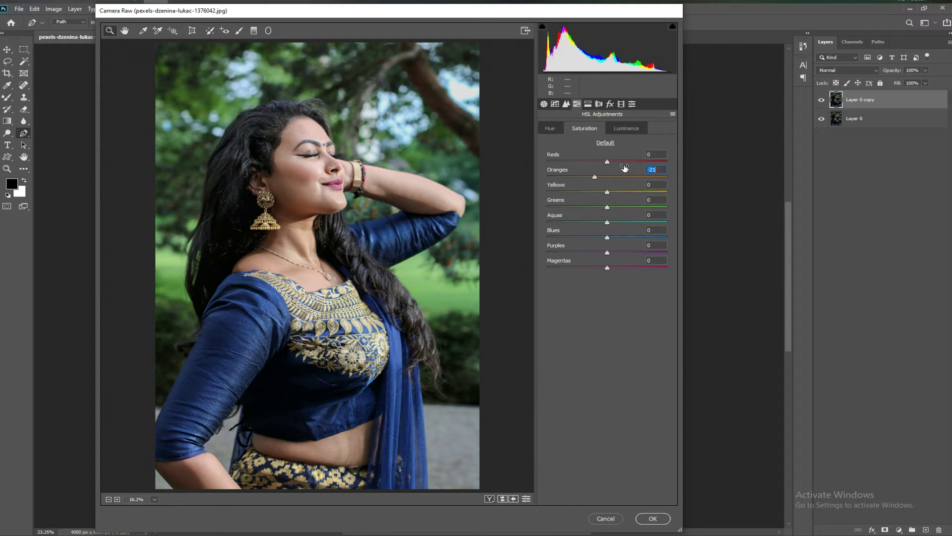
{"action": "left_click", "coordinate": [627, 129]}
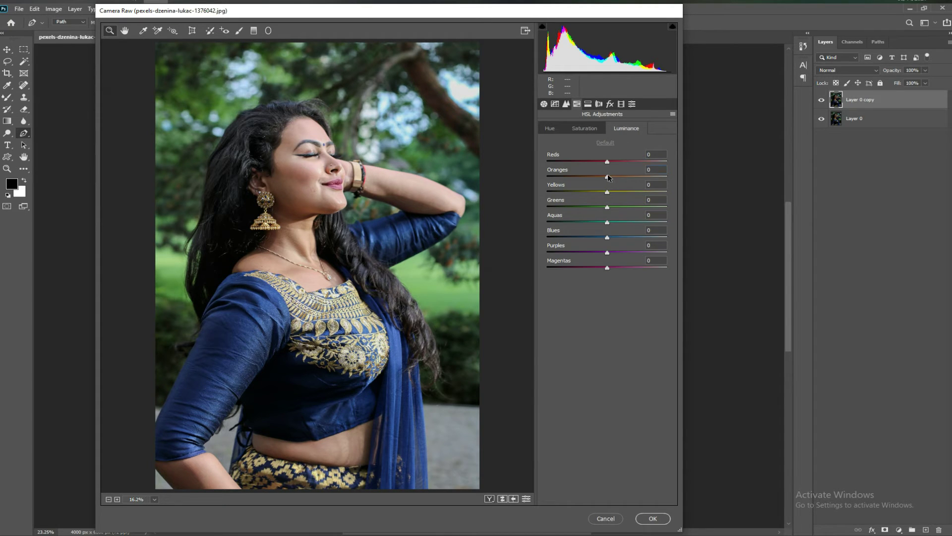
{"action": "left_click_drag", "start_coordinate": [613, 176], "coordinate": [628, 177]}
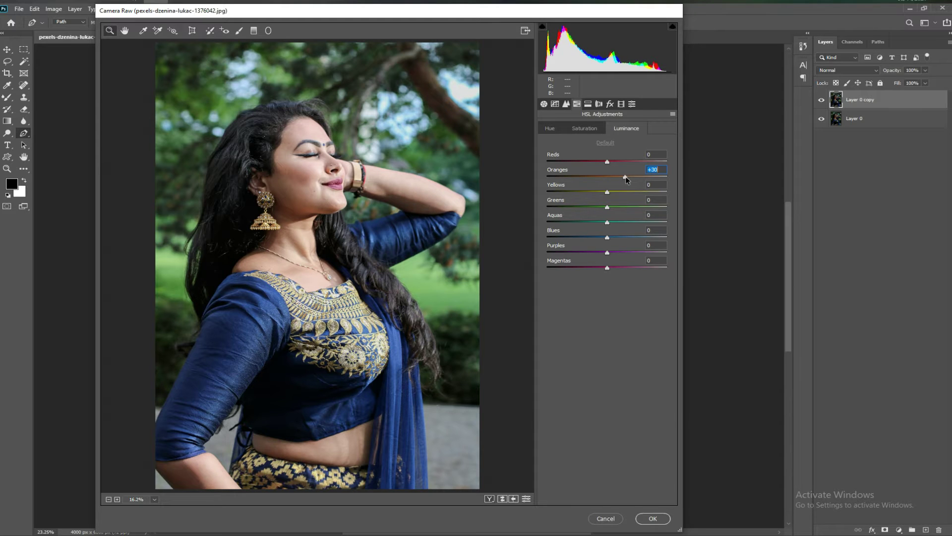
Step: Set Blues luminance -13 and saturation +48, and add Luminance noise reduction 33
{"action": "mouse_move", "coordinate": [608, 237]}
{"action": "left_mouse_down"}
{"action": "mouse_move", "coordinate": [673, 240]}
{"action": "mouse_move", "coordinate": [600, 244]}
{"action": "left_mouse_up"}
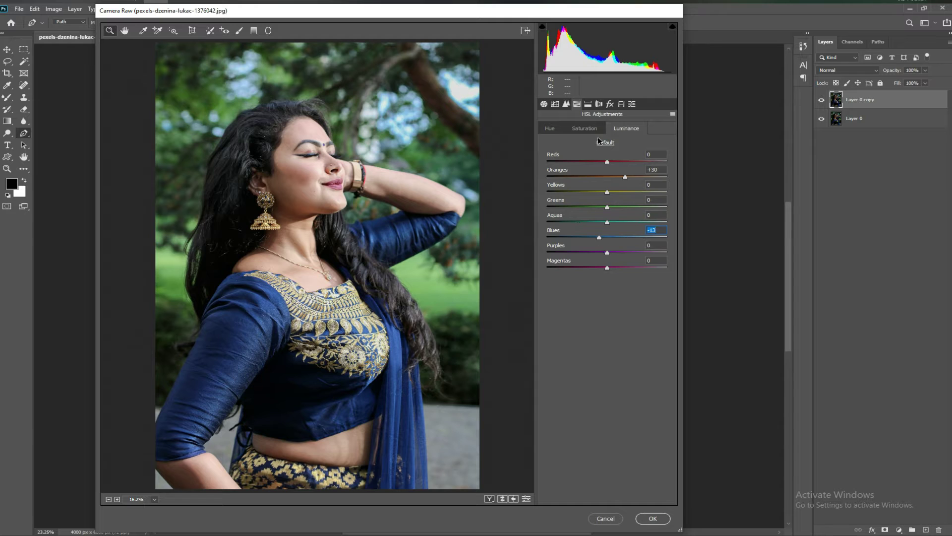
{"action": "left_click", "coordinate": [585, 128]}
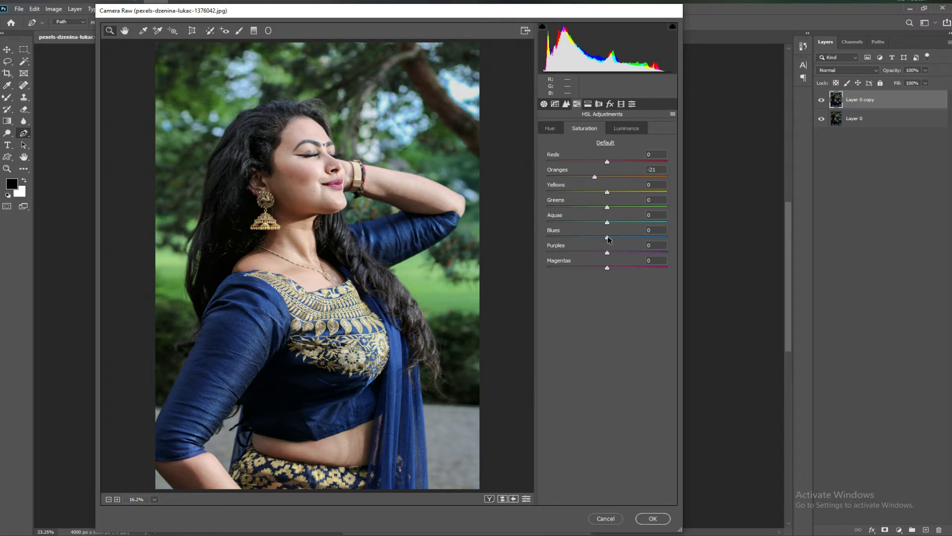
{"action": "left_click_drag", "start_coordinate": [607, 237], "coordinate": [635, 239]}
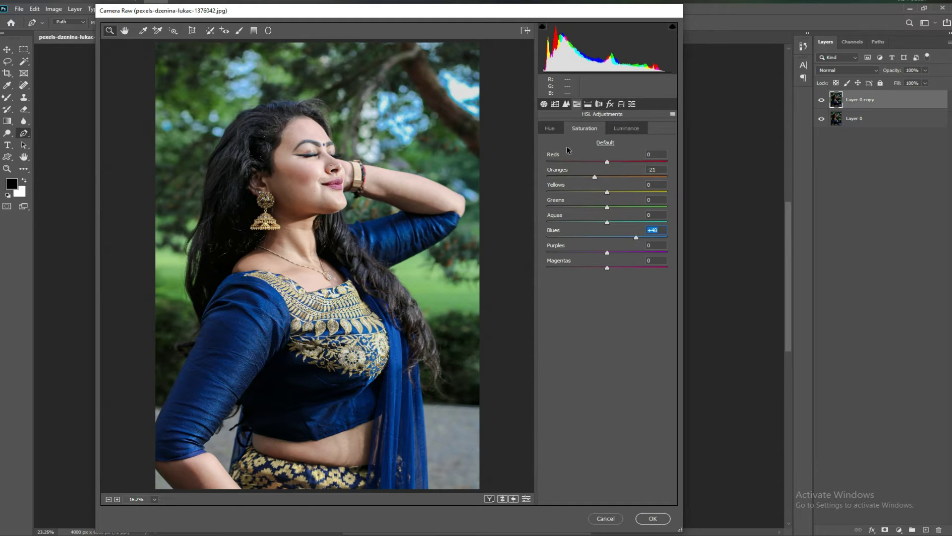
{"action": "left_click", "coordinate": [565, 104]}
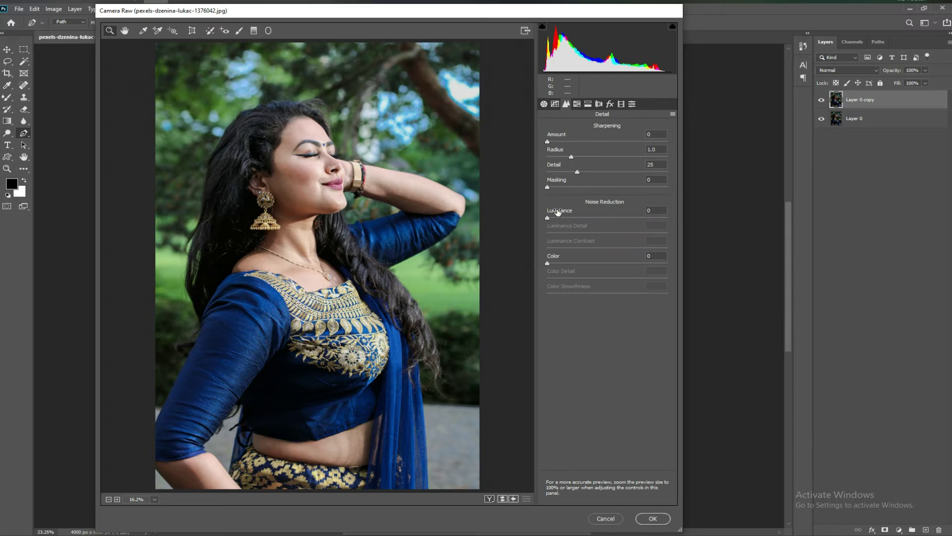
{"action": "mouse_move", "coordinate": [547, 218]}
{"action": "left_mouse_down"}
{"action": "mouse_move", "coordinate": [586, 218]}
{"action": "mouse_move", "coordinate": [576, 234]}
{"action": "left_mouse_up"}
Step: Apply the Camera Raw adjustments and zoom in on the face
{"action": "left_click", "coordinate": [652, 518]}
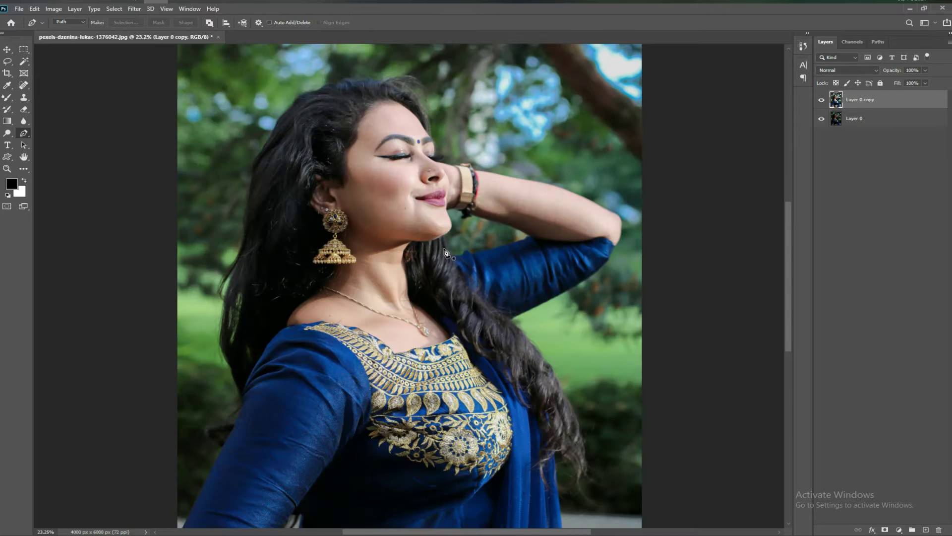
{"action": "scroll", "coordinate": [445, 237], "scroll_direction": "up", "scroll_amount": 5}
{"action": "scroll", "coordinate": [445, 237], "scroll_direction": "down", "scroll_amount": 2}
{"action": "left_click_drag", "start_coordinate": [418, 204], "coordinate": [437, 243]}
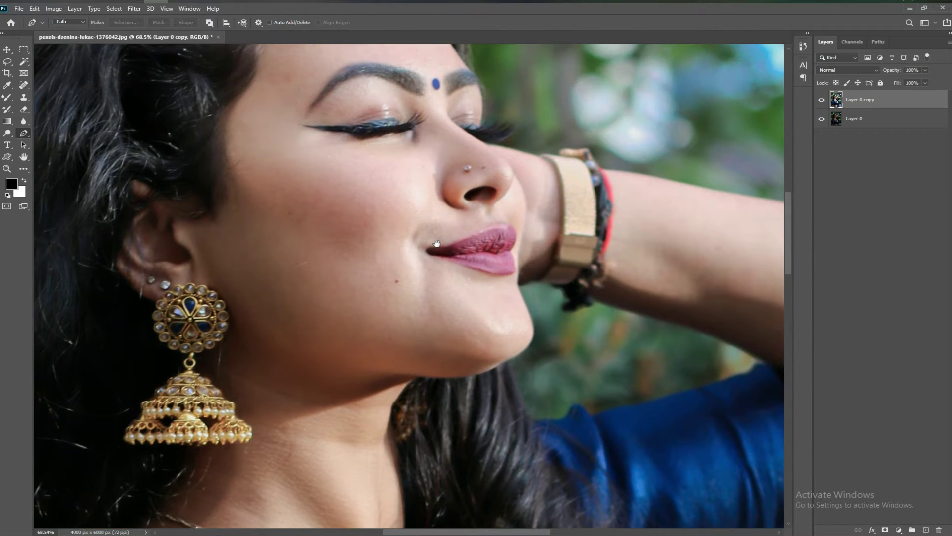
Step: Spot-heal blemishes on the cheek, beside the nose and near the jaw
{"action": "right_click", "coordinate": [23, 85]}
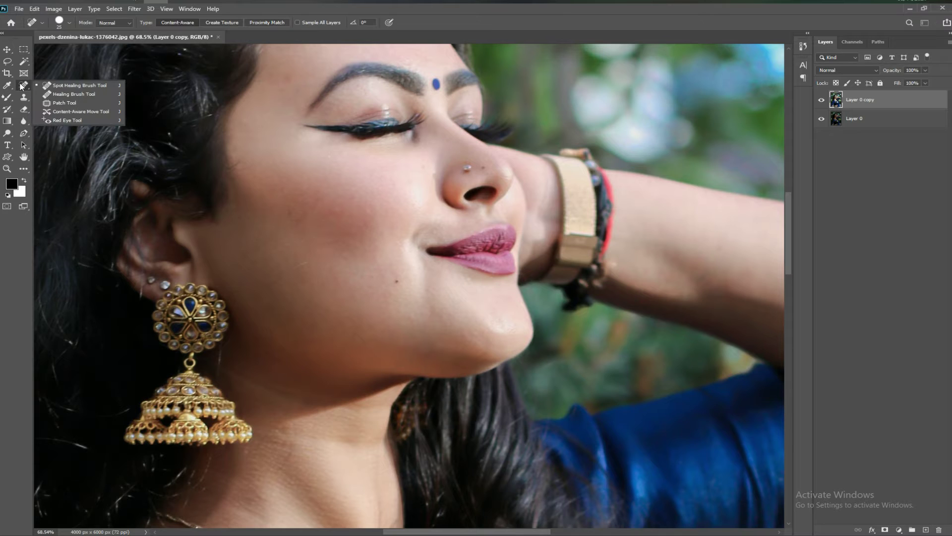
{"action": "left_click", "coordinate": [65, 87]}
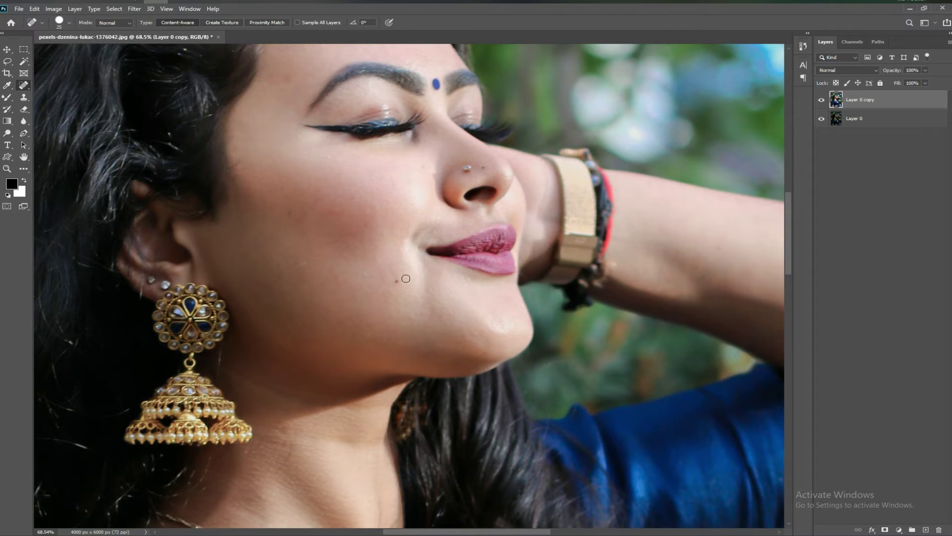
{"action": "scroll", "coordinate": [411, 303], "scroll_direction": "up", "scroll_amount": 3}
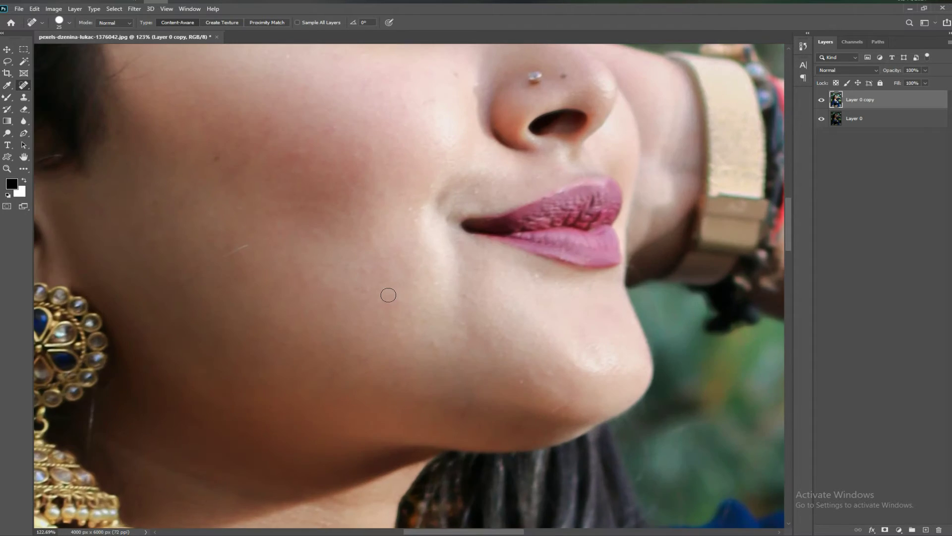
{"action": "left_click", "coordinate": [360, 280]}
{"action": "key", "text": "bracketright"}
{"action": "left_click", "coordinate": [217, 159]}
{"action": "left_click", "coordinate": [427, 113]}
{"action": "key", "text": "bracketright"}
{"action": "left_click", "coordinate": [404, 109]}
{"action": "left_click", "coordinate": [522, 362]}
Step: Reframe the view on the upper face and expose the neighbouring tool group
{"action": "scroll", "coordinate": [364, 272], "scroll_direction": "down", "scroll_amount": 3}
{"action": "left_click_drag", "start_coordinate": [364, 271], "coordinate": [389, 395]}
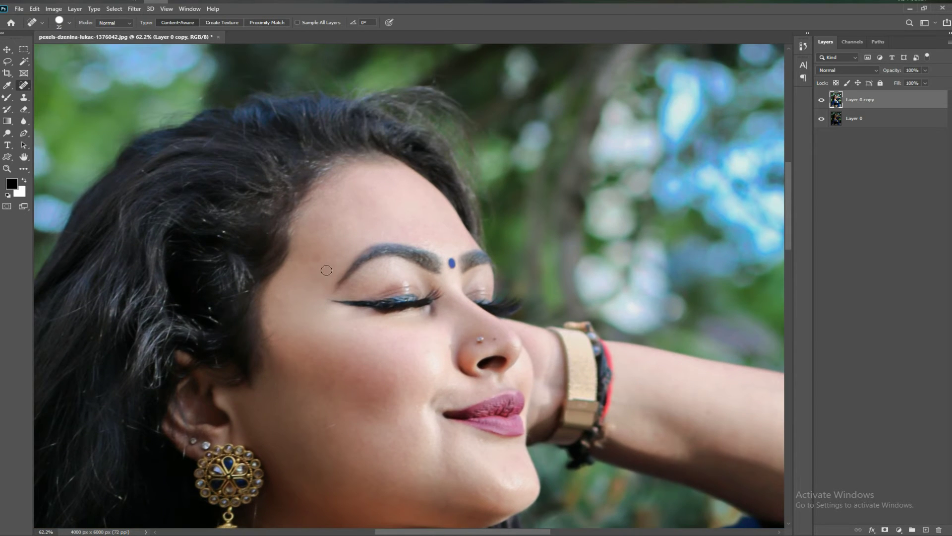
{"action": "left_click", "coordinate": [7, 87]}
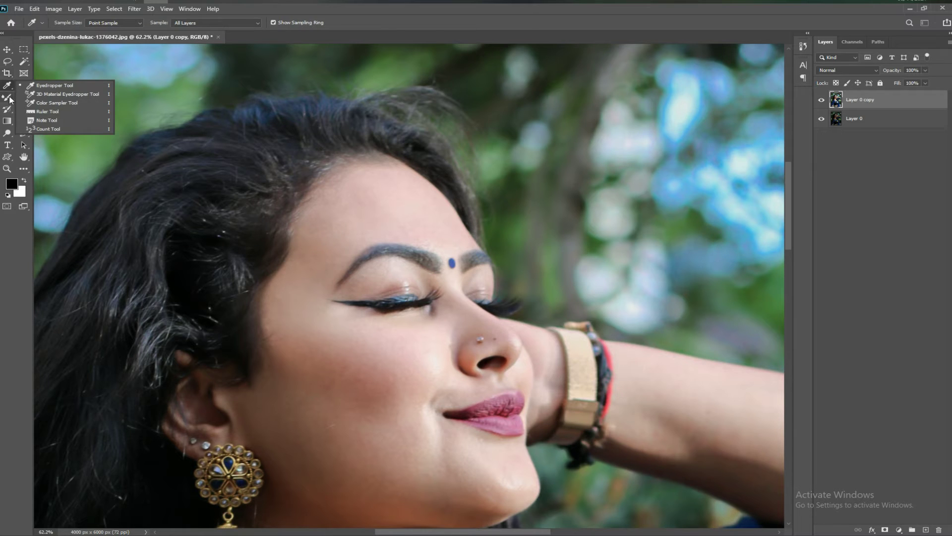
Step: Blend skin with a 175 Mixer Brush over the cheek, under-eye, temple and forehead
{"action": "left_click_drag", "start_coordinate": [9, 99], "coordinate": [45, 123]}
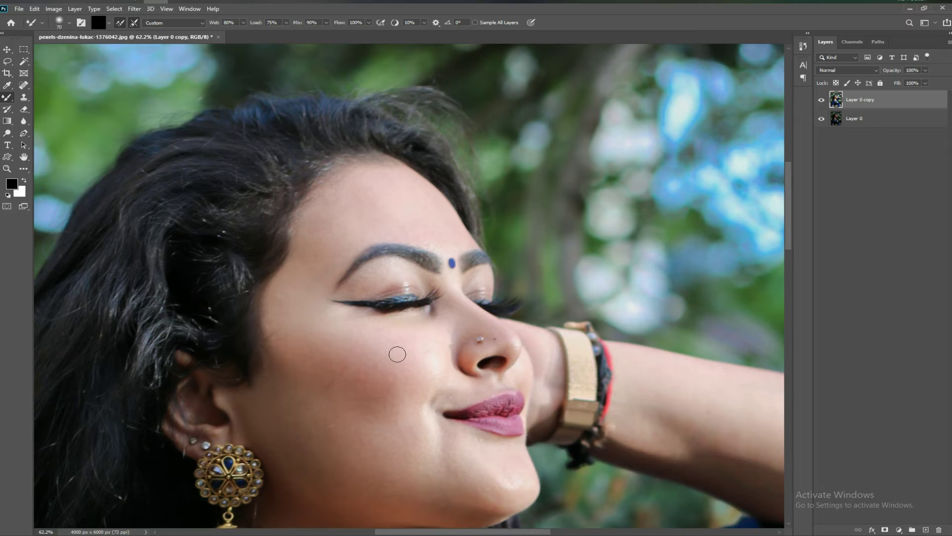
{"action": "key", "text": "bracketright"}
{"action": "key", "text": "bracketright"}
{"action": "mouse_move", "coordinate": [385, 378]}
{"action": "left_mouse_down"}
{"action": "mouse_move", "coordinate": [400, 379]}
{"action": "mouse_move", "coordinate": [393, 357]}
{"action": "left_mouse_up"}
{"action": "mouse_move", "coordinate": [461, 335]}
{"action": "left_mouse_down"}
{"action": "mouse_move", "coordinate": [372, 340]}
{"action": "mouse_move", "coordinate": [311, 323]}
{"action": "left_mouse_up"}
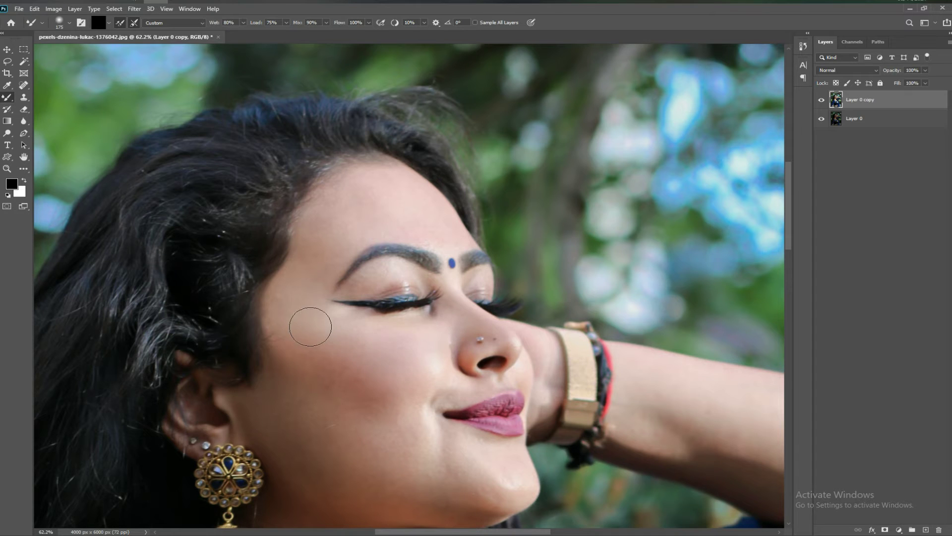
{"action": "mouse_move", "coordinate": [314, 277]}
{"action": "left_mouse_down"}
{"action": "mouse_move", "coordinate": [355, 206]}
{"action": "mouse_move", "coordinate": [330, 225]}
{"action": "mouse_move", "coordinate": [347, 223]}
{"action": "mouse_move", "coordinate": [333, 252]}
{"action": "mouse_move", "coordinate": [387, 213]}
{"action": "mouse_move", "coordinate": [372, 200]}
{"action": "mouse_move", "coordinate": [412, 194]}
{"action": "mouse_move", "coordinate": [428, 224]}
{"action": "left_mouse_up"}
{"action": "scroll", "coordinate": [393, 209], "scroll_direction": "down", "scroll_amount": 5}
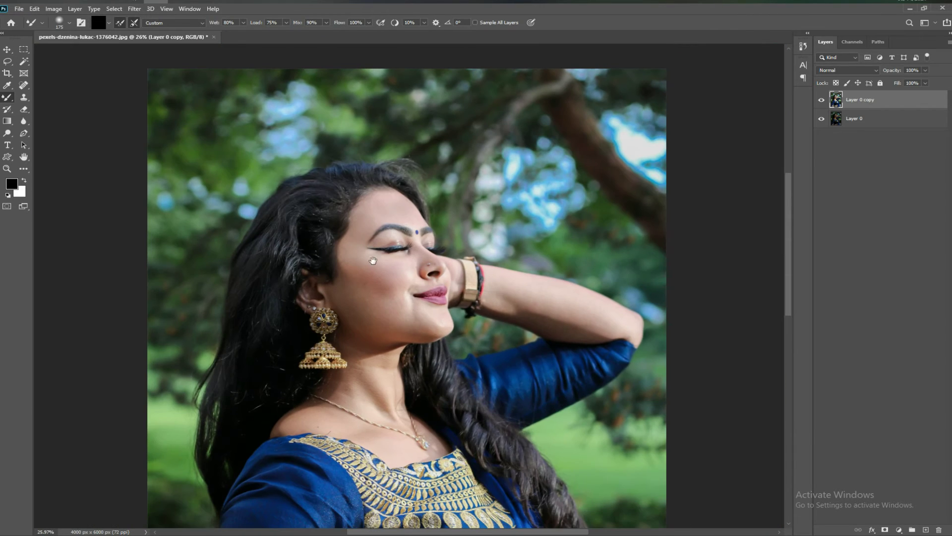
{"action": "scroll", "coordinate": [386, 286], "scroll_direction": "up", "scroll_amount": 5}
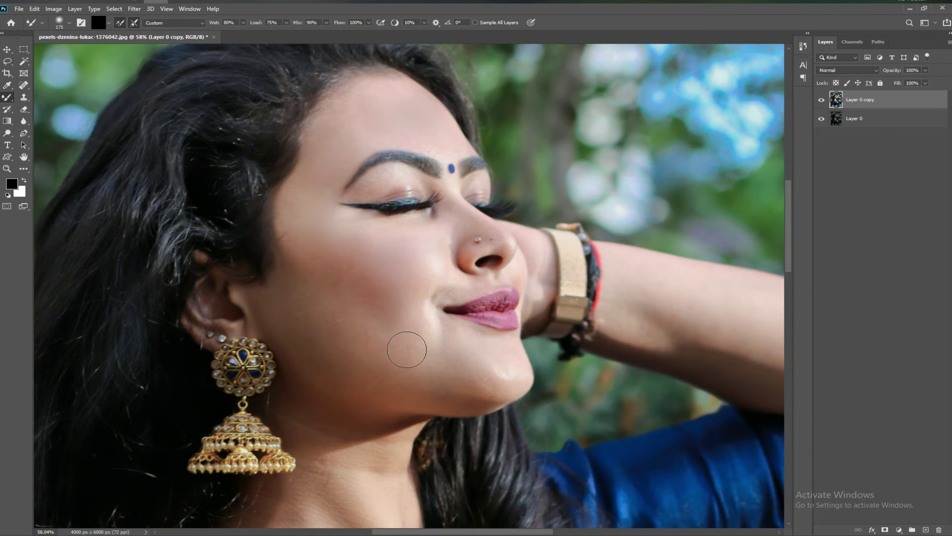
Step: With white as foreground, Mixer Brush the cheek, eyelid and beside the lips, sizing 100–175
{"action": "left_click", "coordinate": [24, 181]}
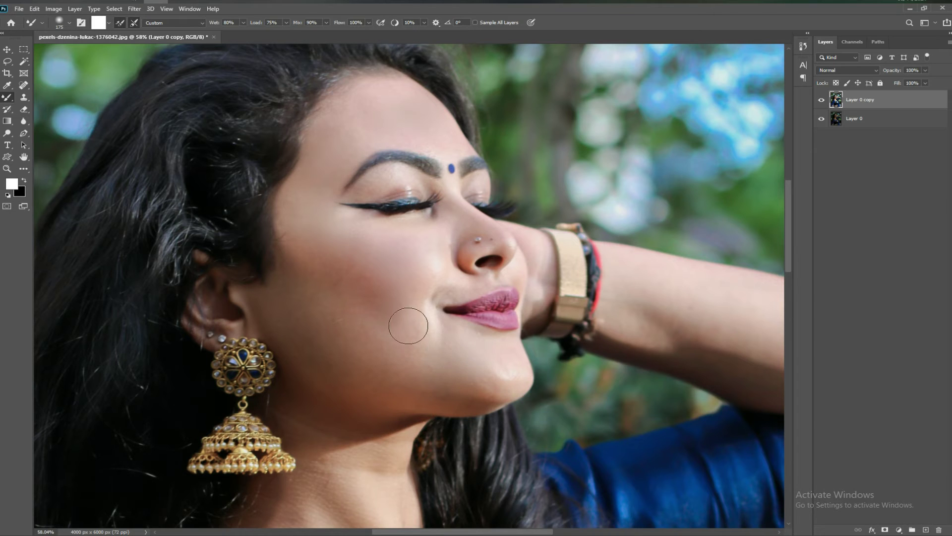
{"action": "mouse_move", "coordinate": [423, 290]}
{"action": "left_mouse_down"}
{"action": "mouse_move", "coordinate": [365, 288]}
{"action": "mouse_move", "coordinate": [381, 319]}
{"action": "mouse_move", "coordinate": [396, 325]}
{"action": "mouse_move", "coordinate": [418, 293]}
{"action": "mouse_move", "coordinate": [355, 221]}
{"action": "mouse_move", "coordinate": [298, 211]}
{"action": "mouse_move", "coordinate": [338, 138]}
{"action": "mouse_move", "coordinate": [395, 126]}
{"action": "mouse_move", "coordinate": [400, 106]}
{"action": "mouse_move", "coordinate": [449, 145]}
{"action": "mouse_move", "coordinate": [398, 180]}
{"action": "left_mouse_up"}
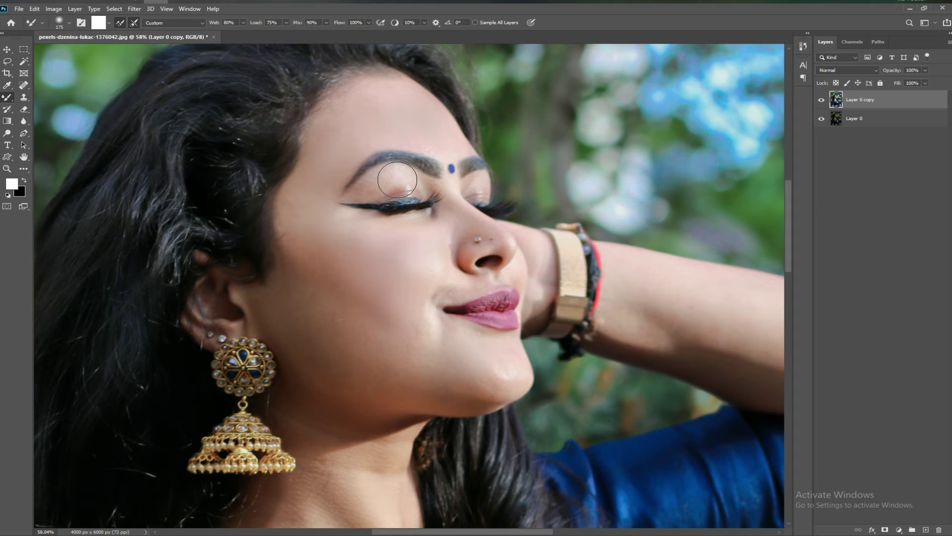
{"action": "key", "text": "bracketleft"}
{"action": "key", "text": "bracketleft"}
{"action": "key", "text": "bracketright"}
{"action": "key", "text": "bracketright"}
{"action": "key", "text": "bracketright"}
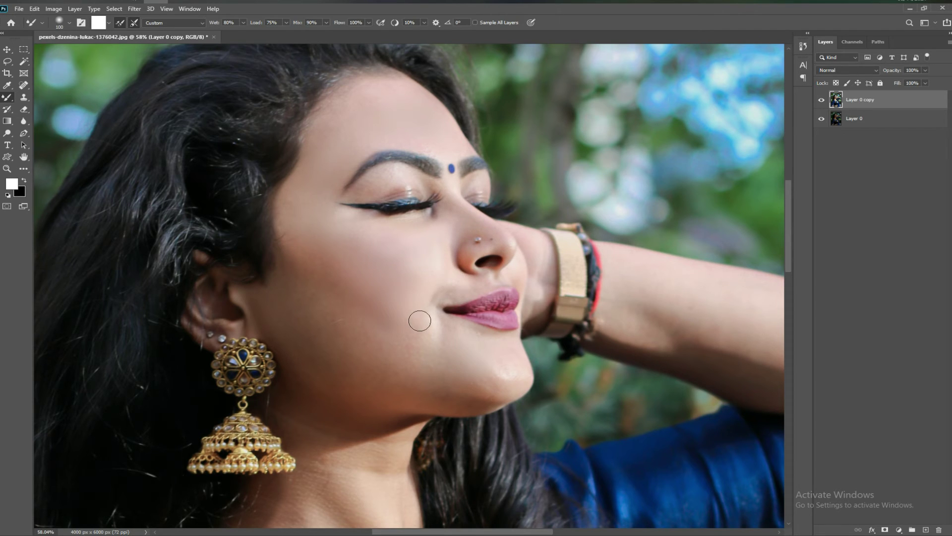
{"action": "key", "text": "bracketright"}
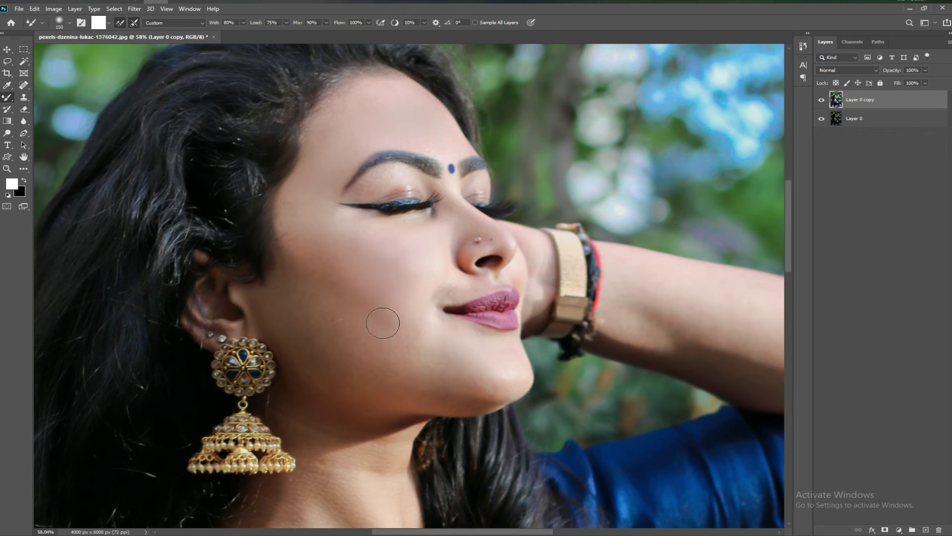
{"action": "key", "text": "bracketright"}
{"action": "key", "text": "bracketright"}
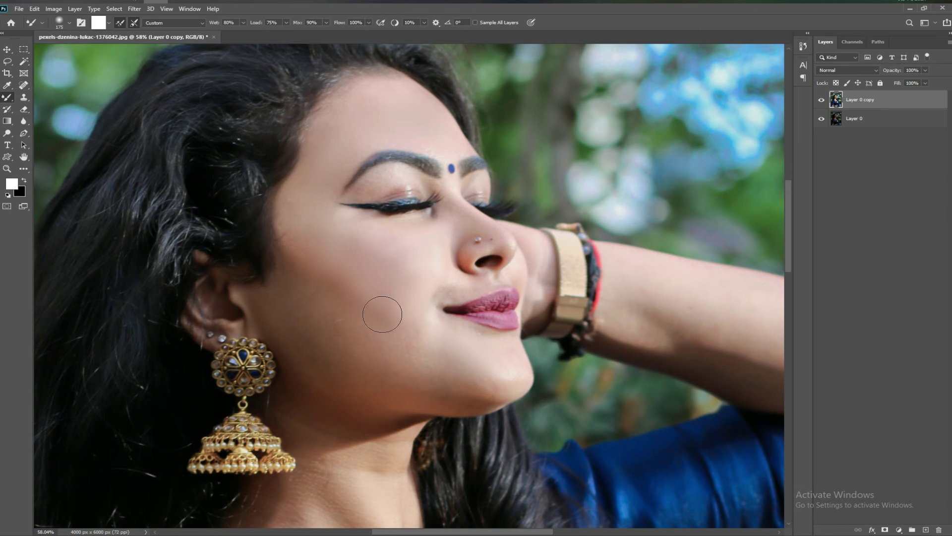
Step: Fit the portrait on screen and blend the arm, eyebrow, eyelid and cheek, sizing 100–150
{"action": "key", "text": "ctrl+0"}
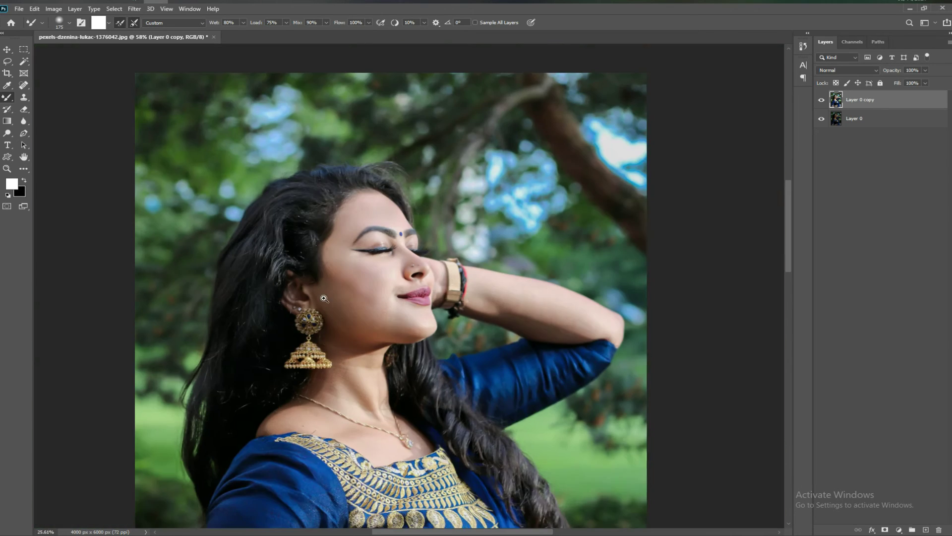
{"action": "scroll", "coordinate": [330, 283], "scroll_direction": "up", "scroll_amount": 5}
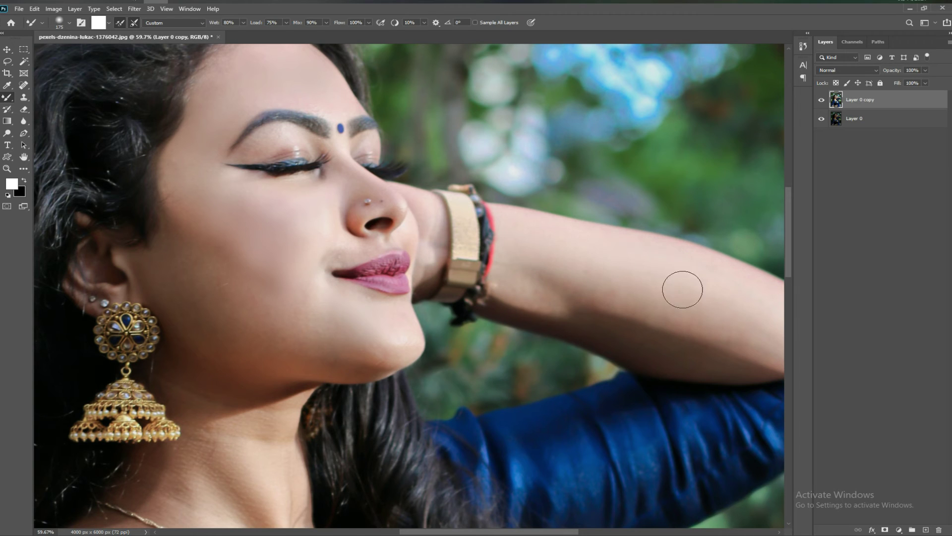
{"action": "scroll", "coordinate": [388, 277], "scroll_direction": "down", "scroll_amount": 3}
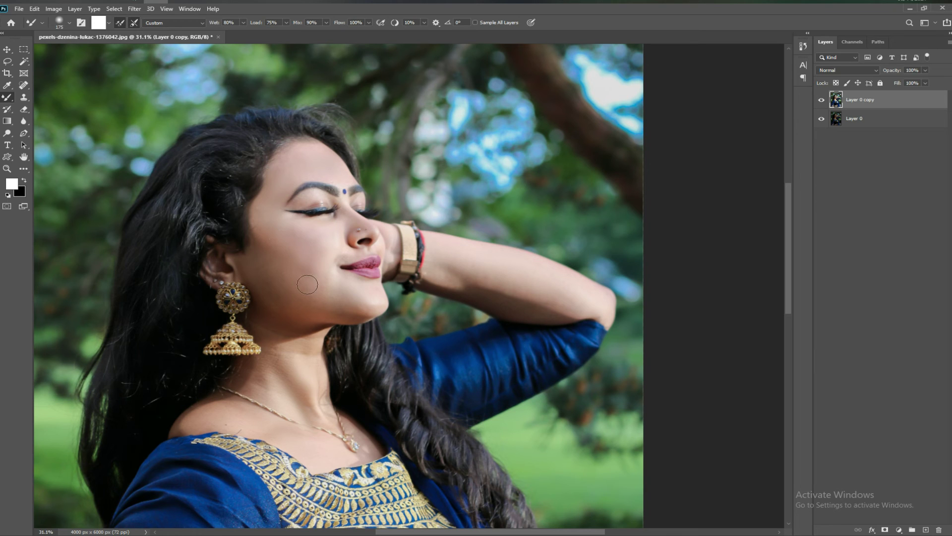
{"action": "scroll", "coordinate": [315, 236], "scroll_direction": "up", "scroll_amount": 3}
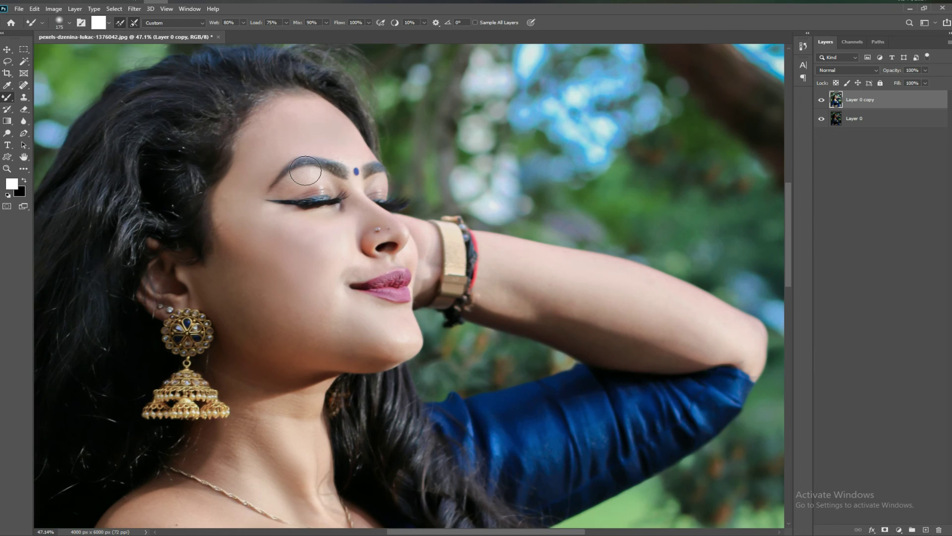
{"action": "key", "text": "bracketleft"}
{"action": "key", "text": "bracketleft"}
{"action": "key", "text": "bracketleft"}
{"action": "key", "text": "bracketright"}
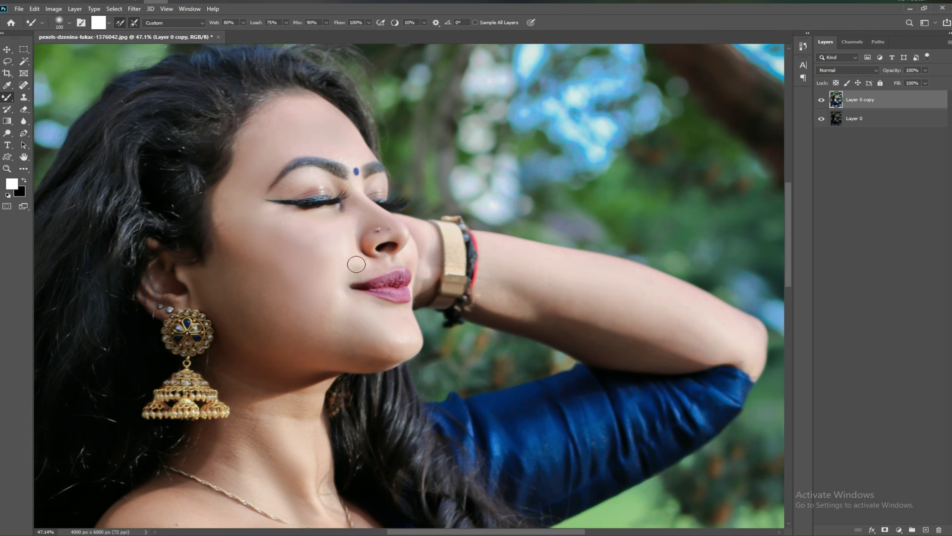
{"action": "key", "text": "bracketright"}
{"action": "key", "text": "bracketright"}
{"action": "key", "text": "bracketleft"}
{"action": "left_click_drag", "start_coordinate": [289, 236], "coordinate": [268, 236]}
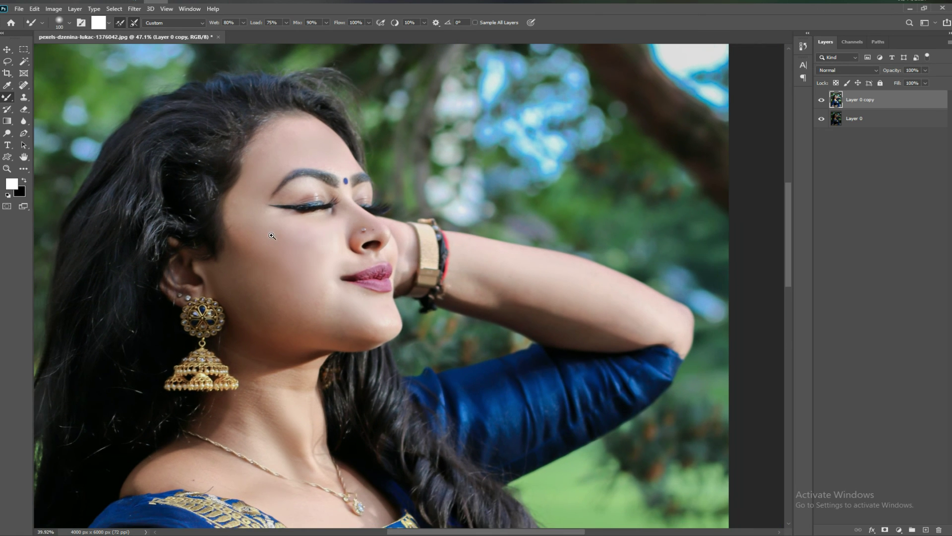
{"action": "left_click", "coordinate": [819, 101]}
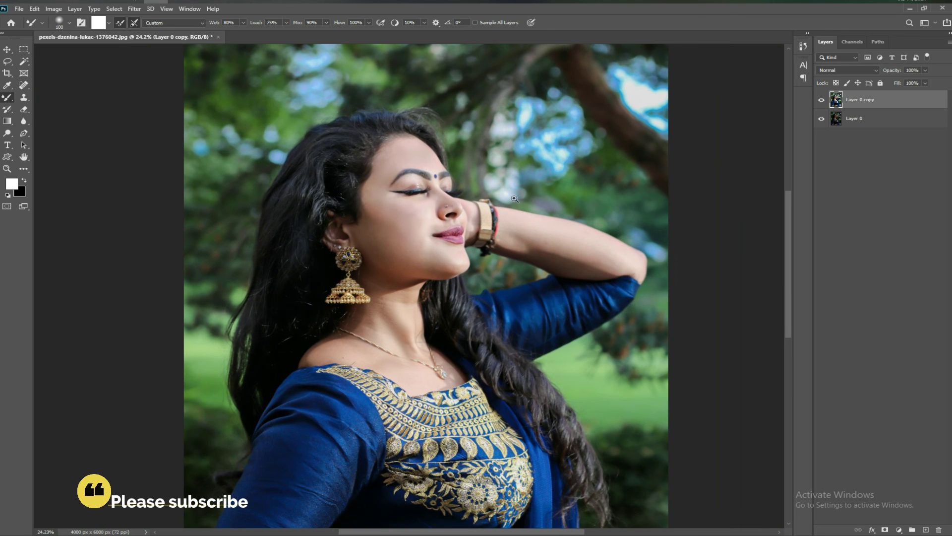
{"action": "left_click", "coordinate": [821, 101]}
{"action": "left_click", "coordinate": [822, 100]}
{"action": "left_click", "coordinate": [822, 100]}
{"action": "left_click_drag", "start_coordinate": [588, 210], "coordinate": [559, 224]}
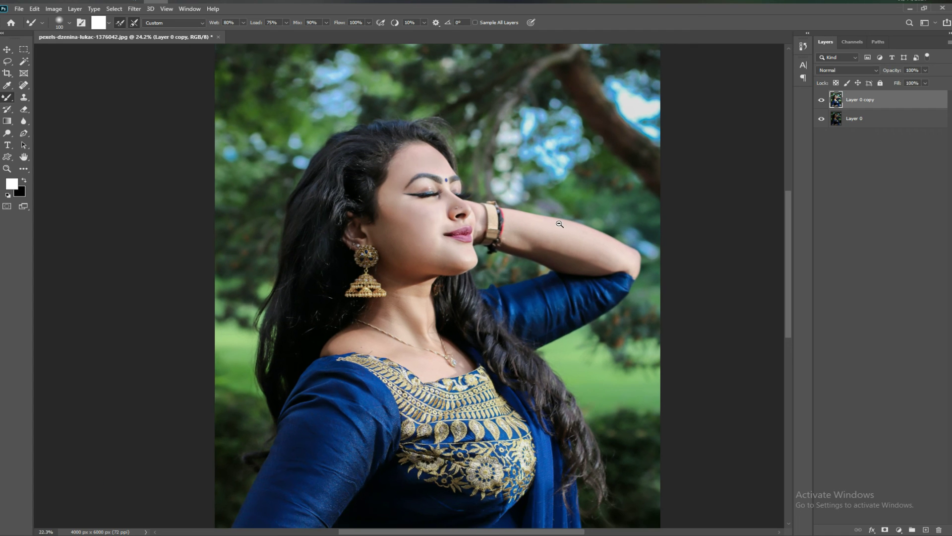